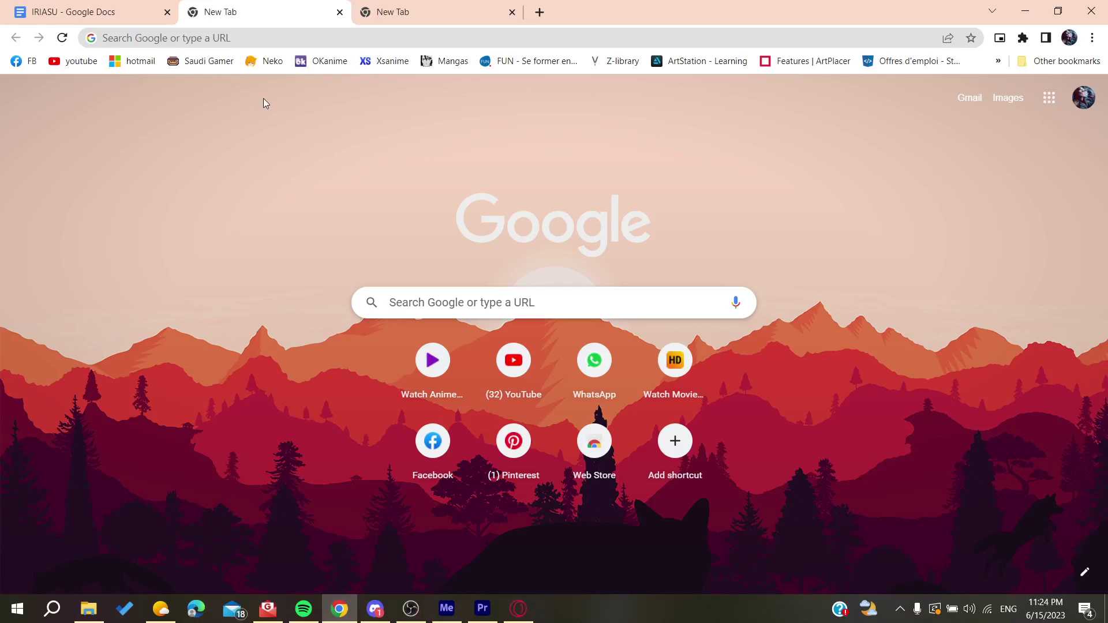
- Switch to the third blank New Tab in Chrome
left_click(384, 13)
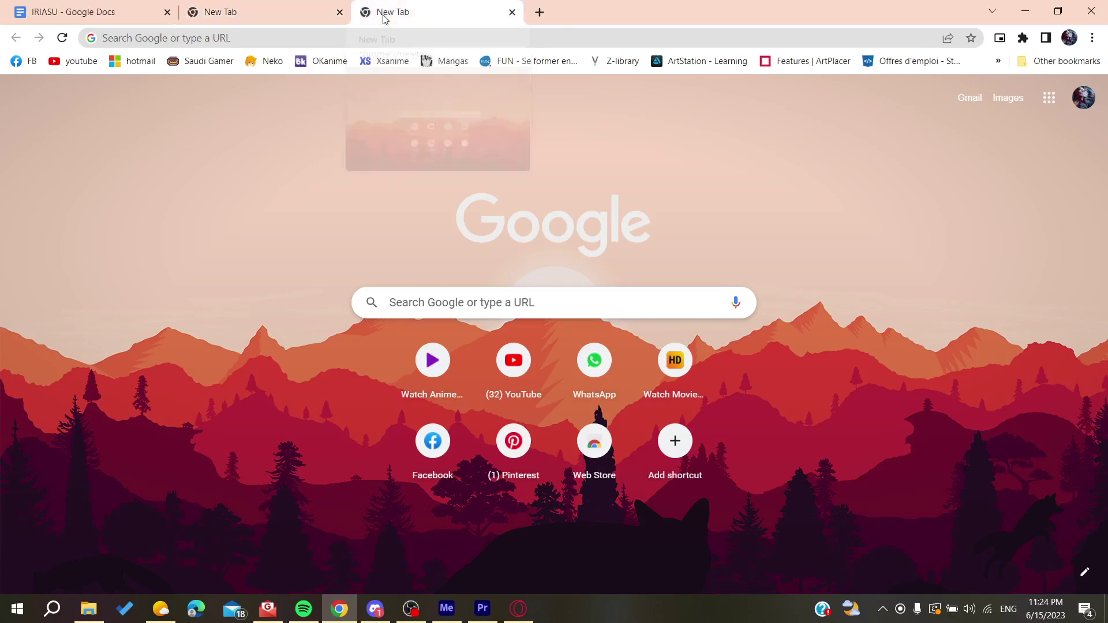
- Search Google for 'nordvpn' and restore the results page to normal zoom
left_click(307, 41)
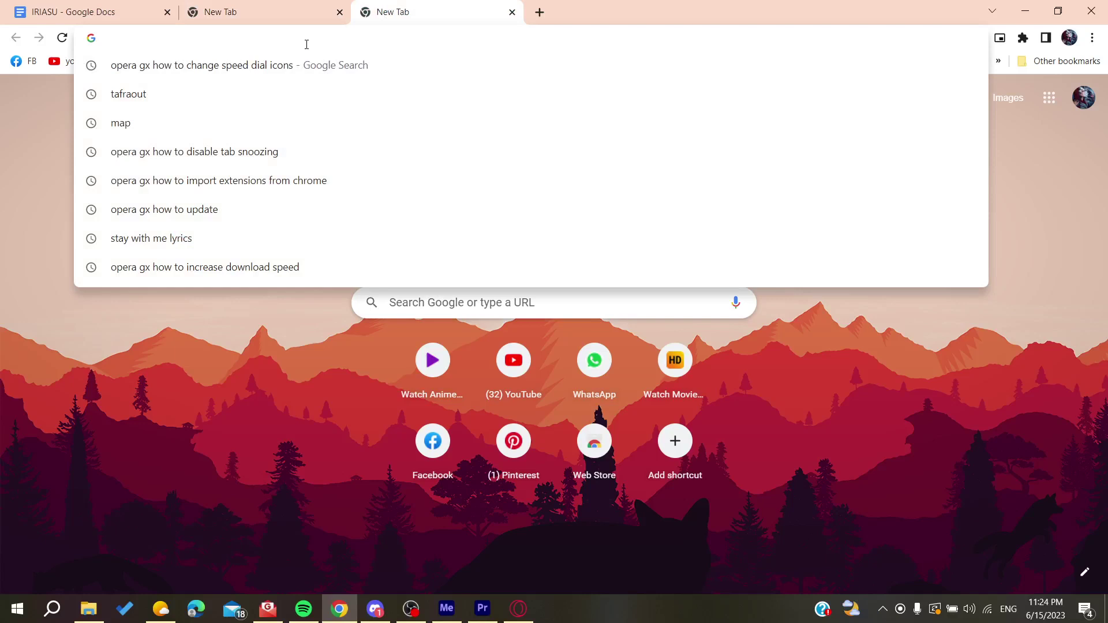
type("b")
key("BackSpace")
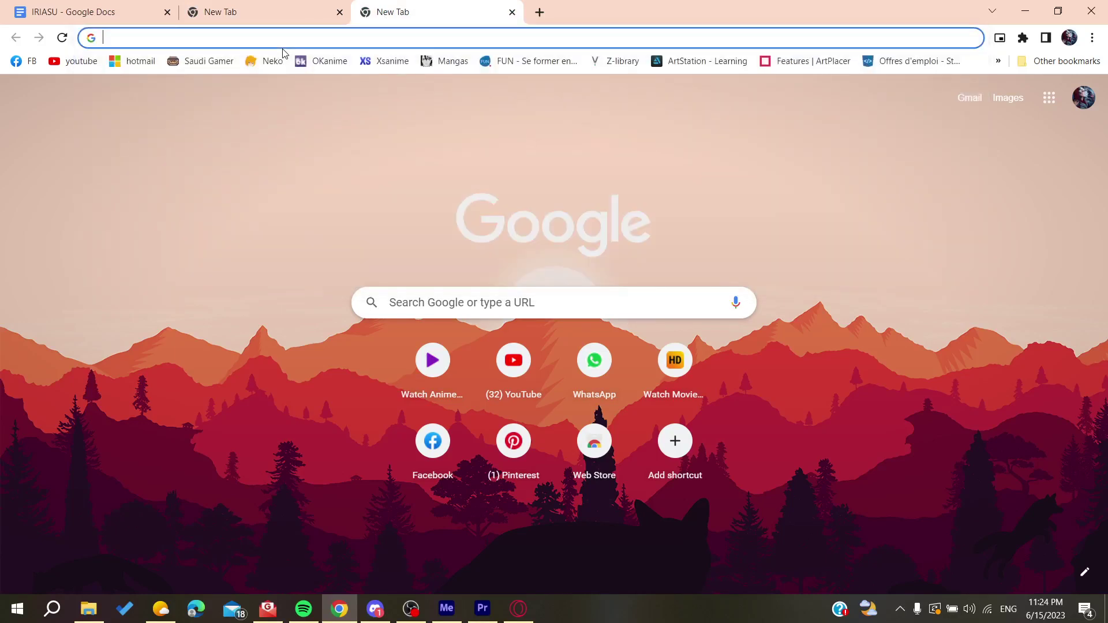
type("nord")
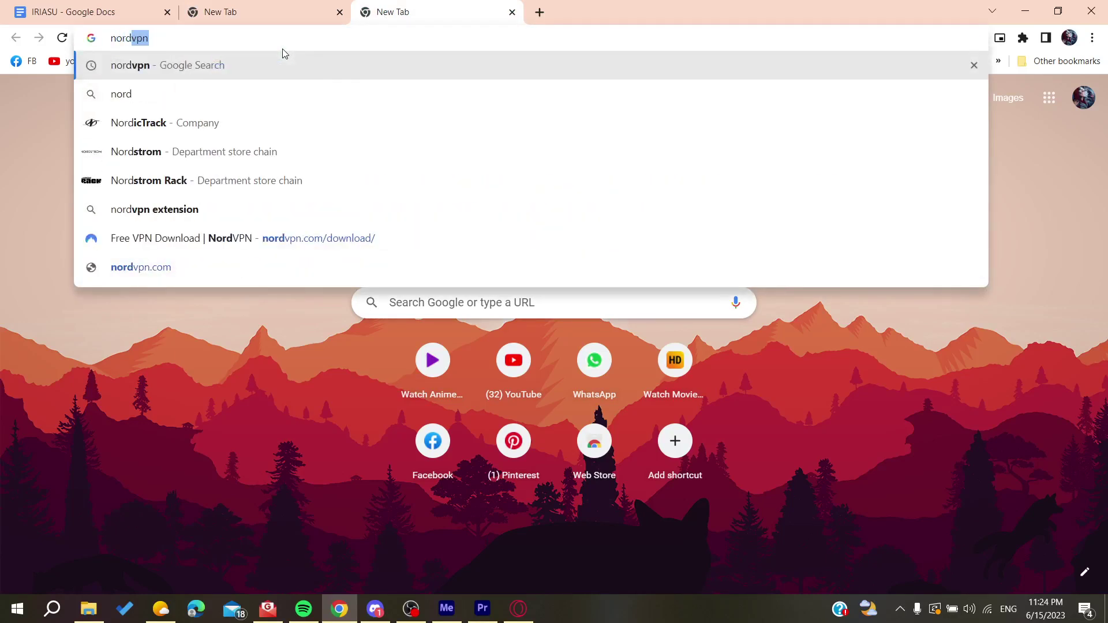
key("Return")
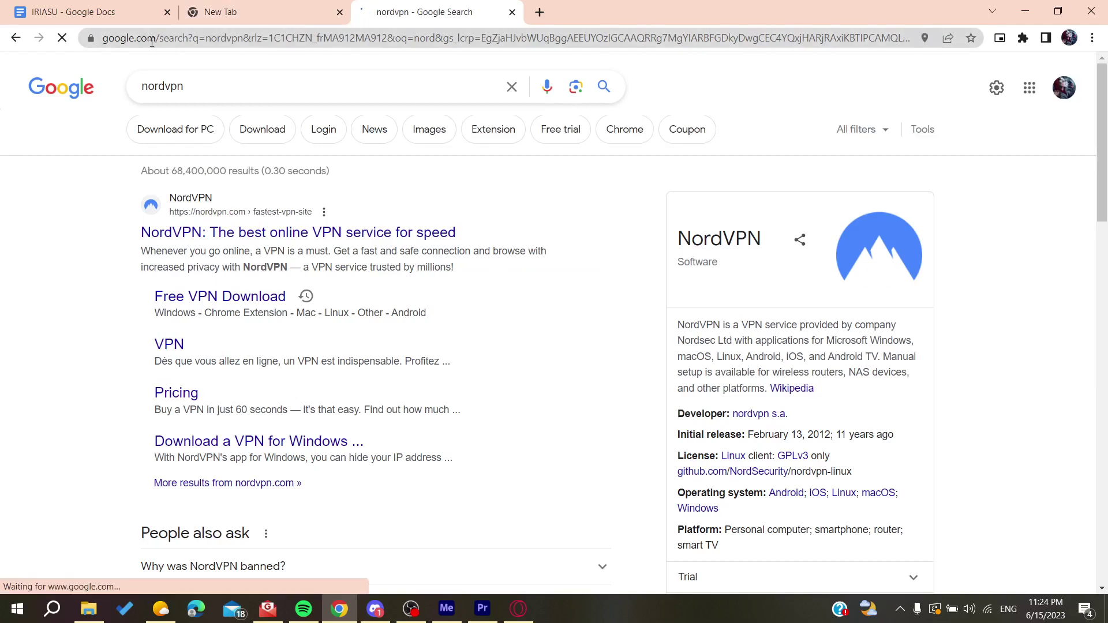
scroll(98, 192, "up", 3)
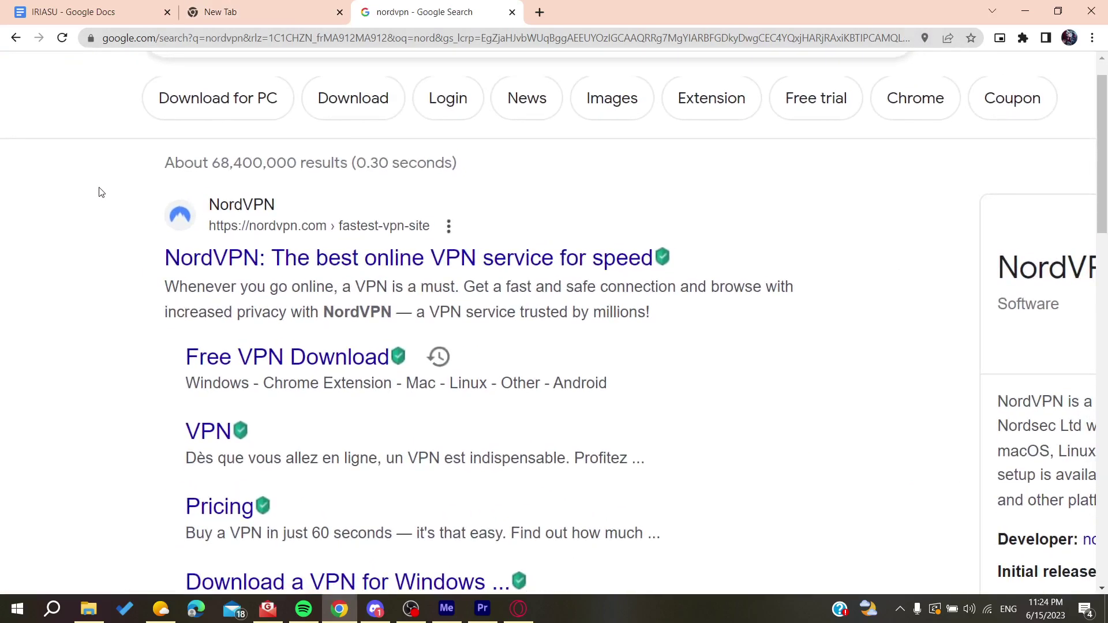
left_click_drag(162, 256, 666, 257)
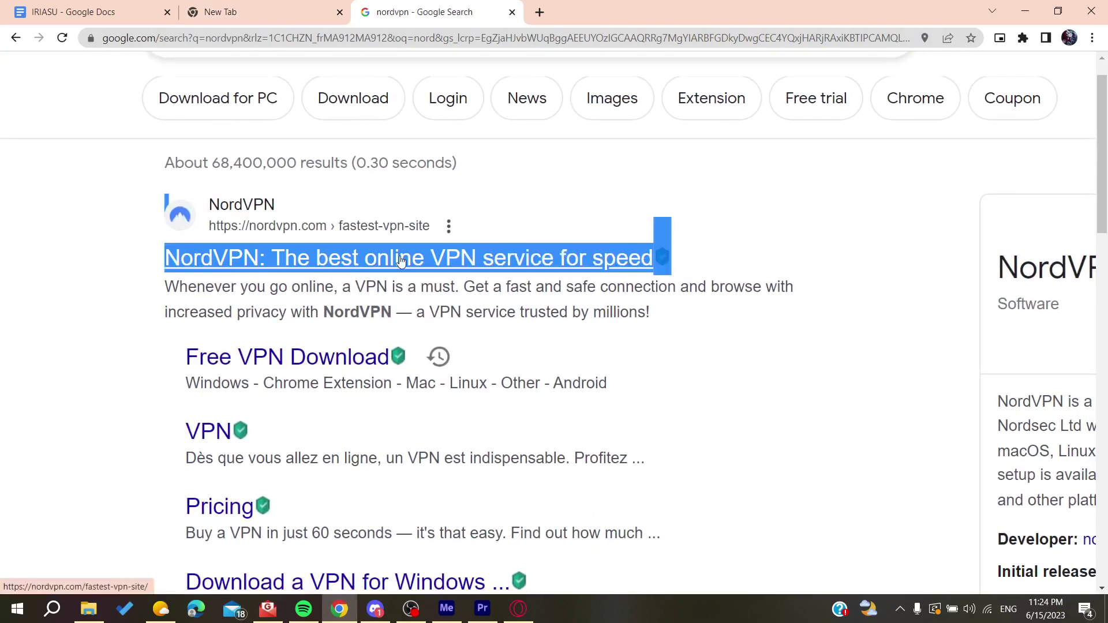
key("ctrl+0")
left_click(96, 252)
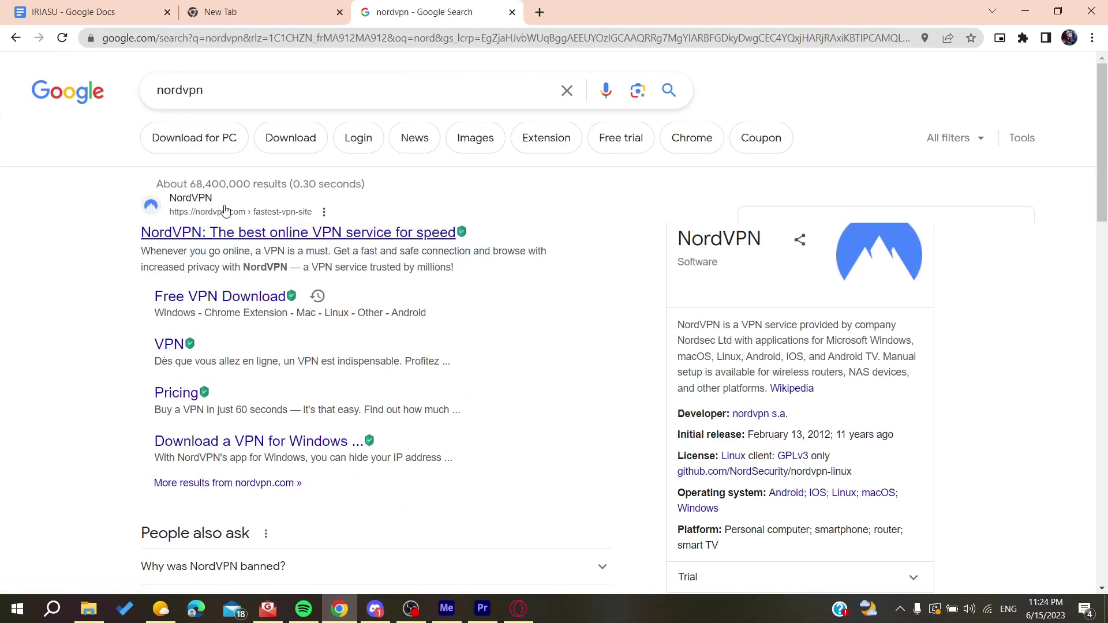
- Download NordVPNSetup.exe for Windows from nordvpn.com to the desktop and run it
left_click(232, 238)
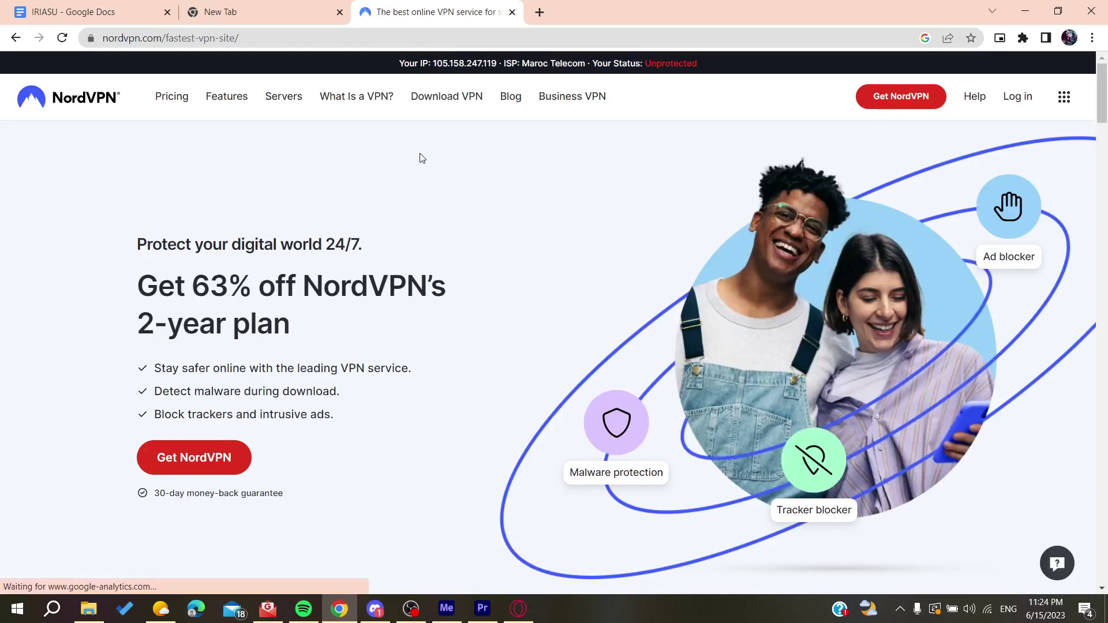
left_click(447, 96)
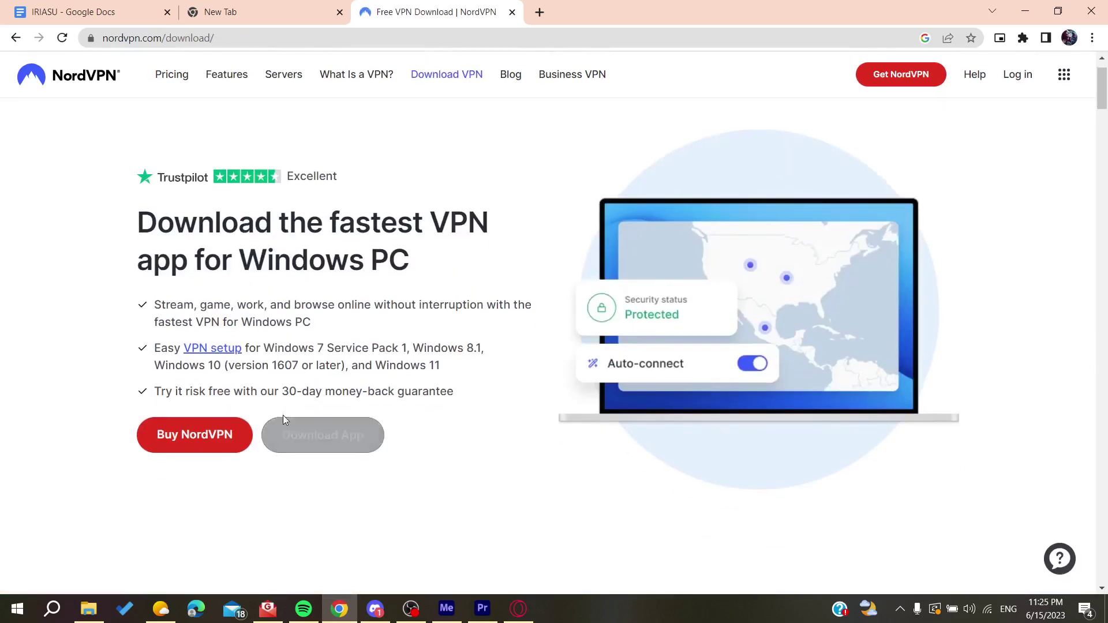
left_click(331, 431)
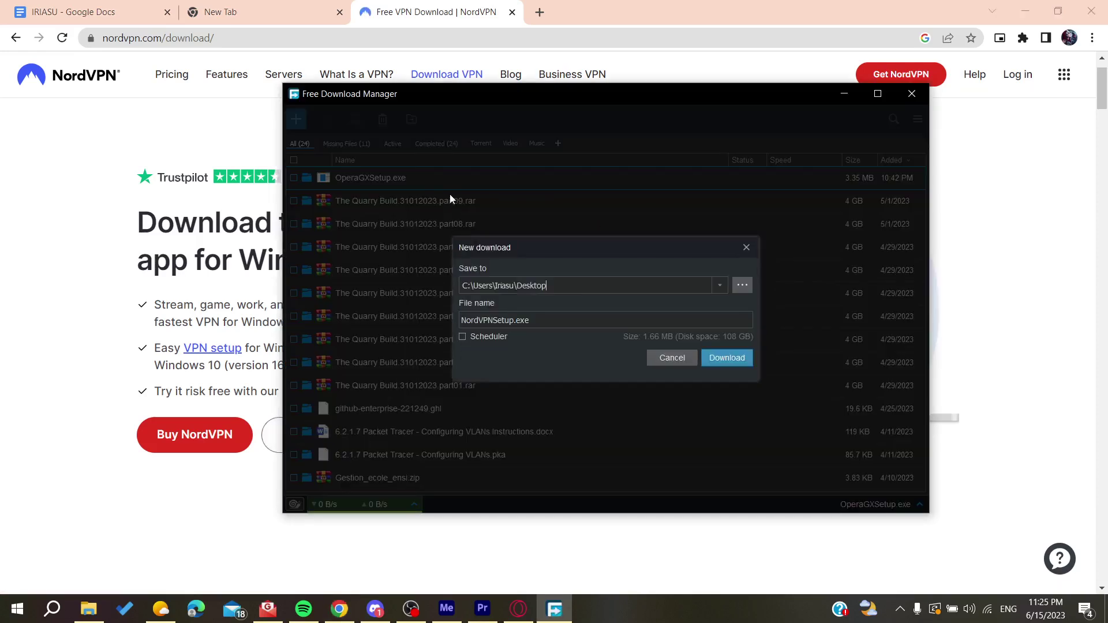
left_click(726, 358)
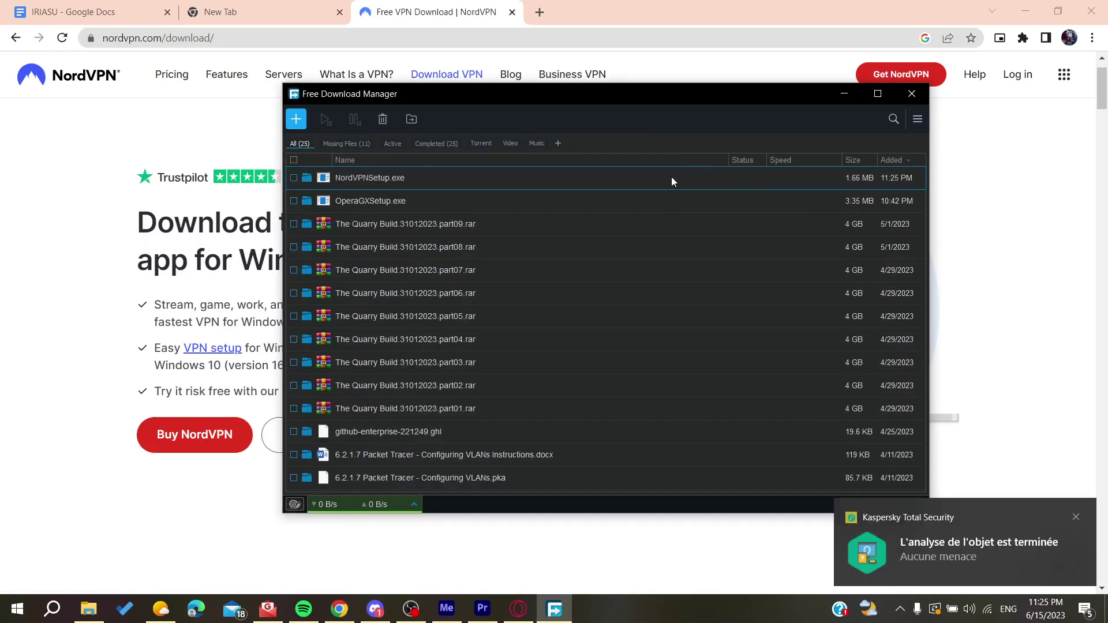
double_click(631, 177)
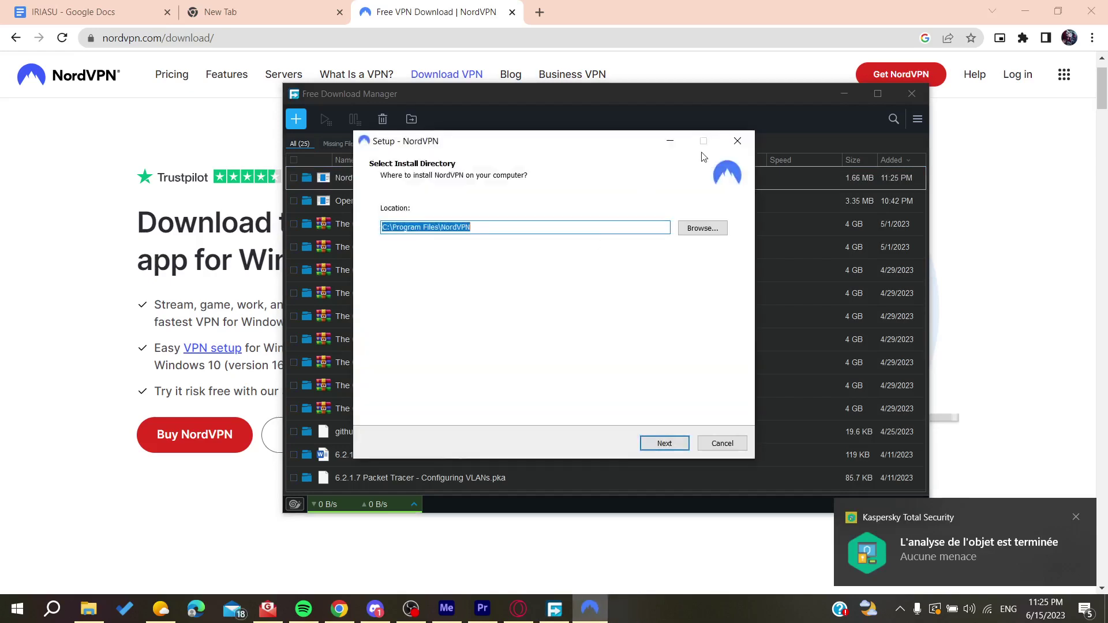
- Install NordVPN in the default folder, skipping the Start menu shortcut and browser extension
left_click(843, 94)
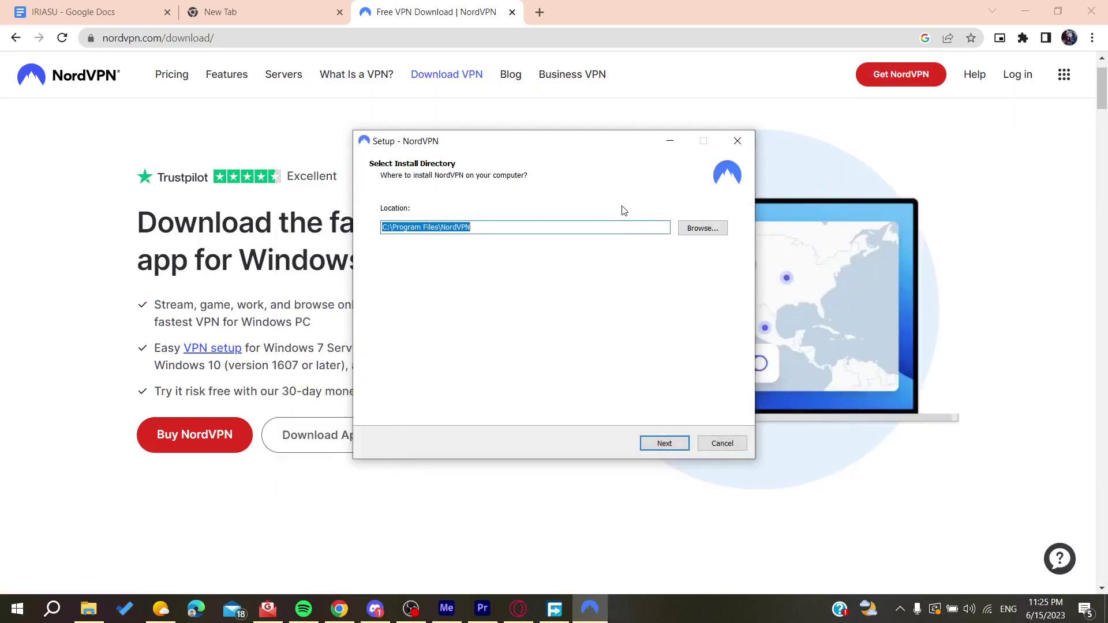
left_click(664, 444)
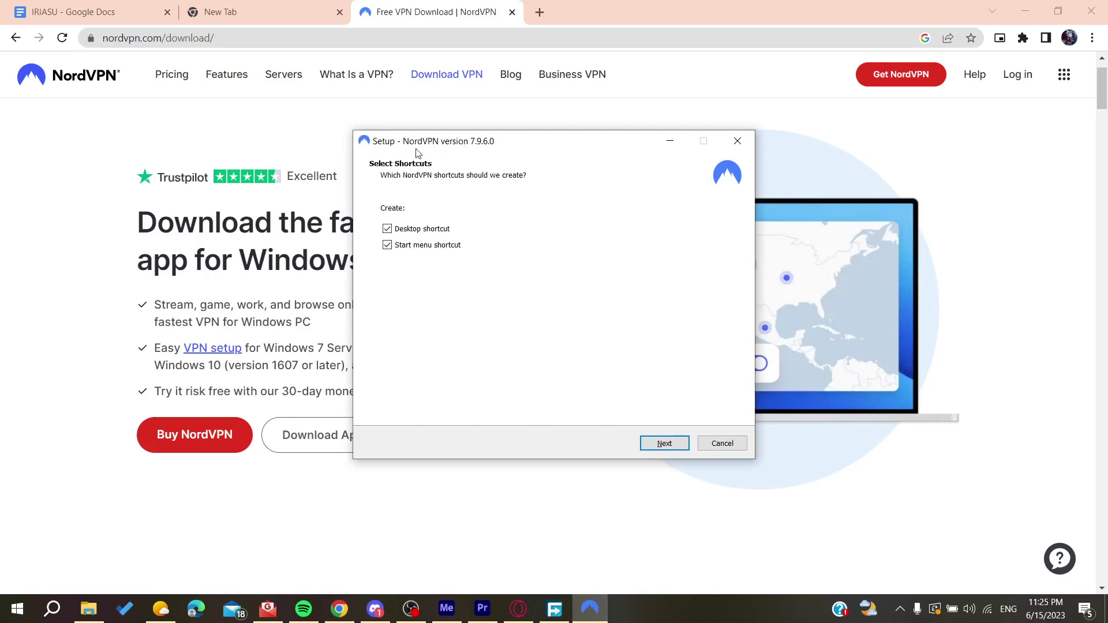
left_click(388, 245)
left_click(664, 444)
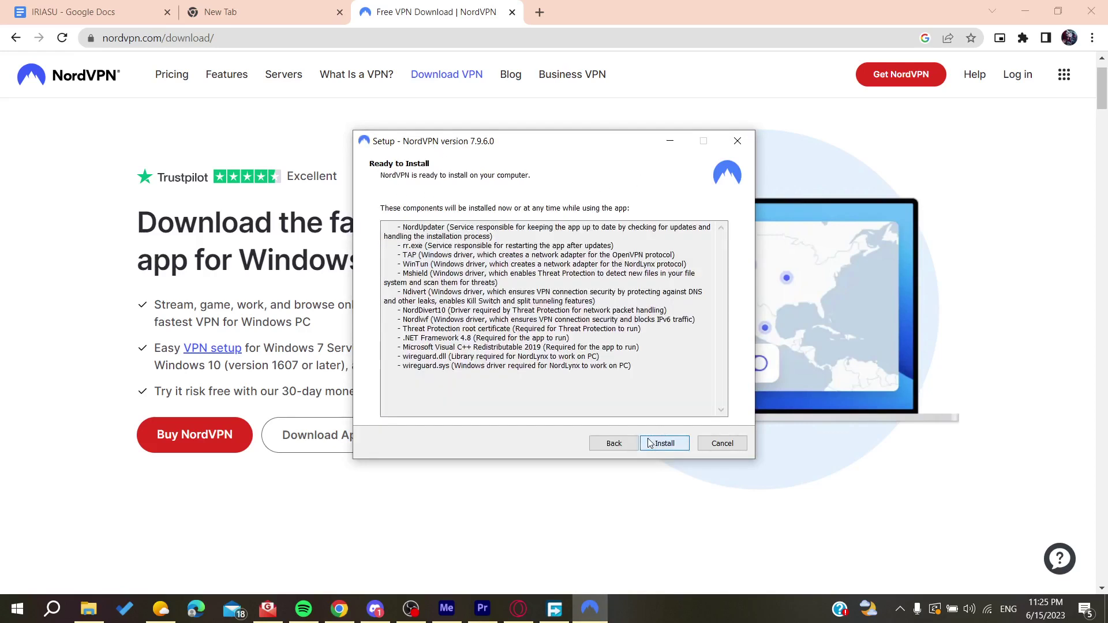
left_click(663, 443)
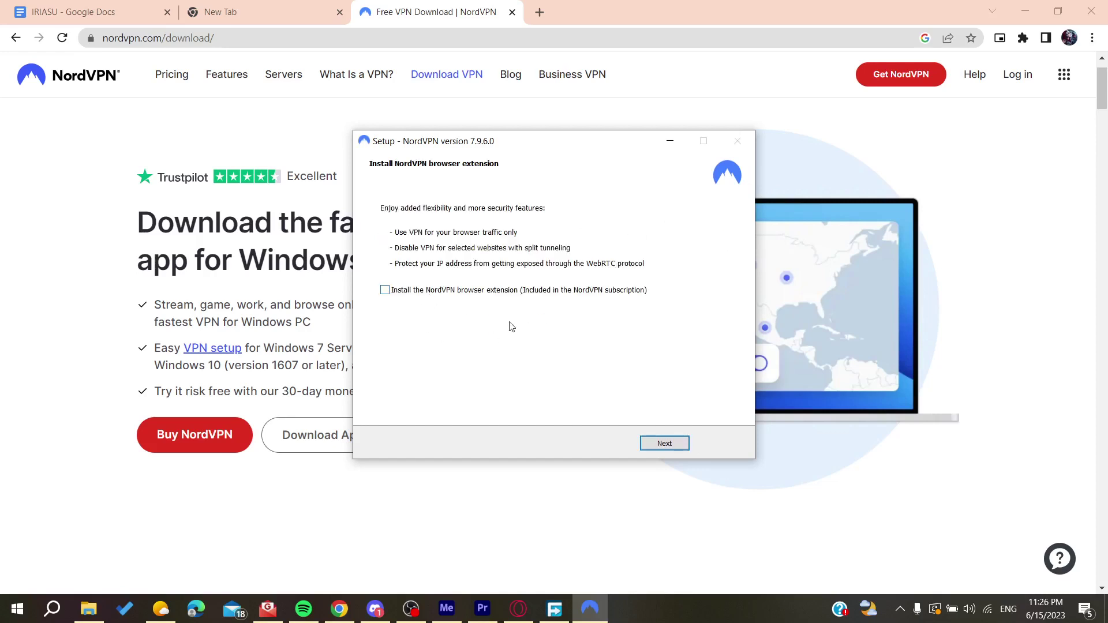
left_click(664, 443)
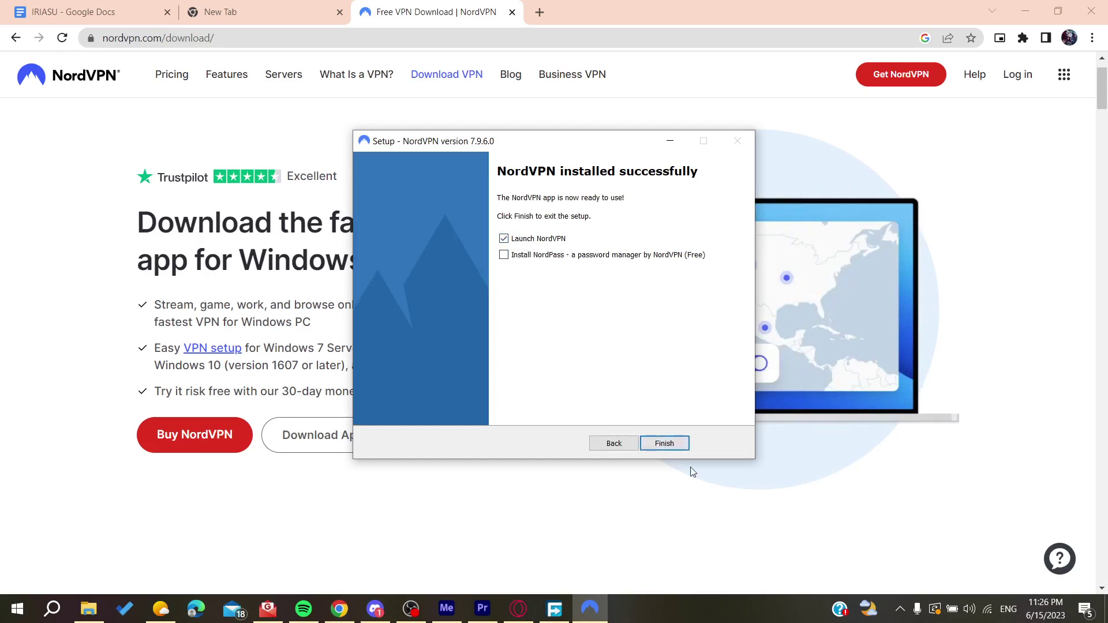
left_click(664, 443)
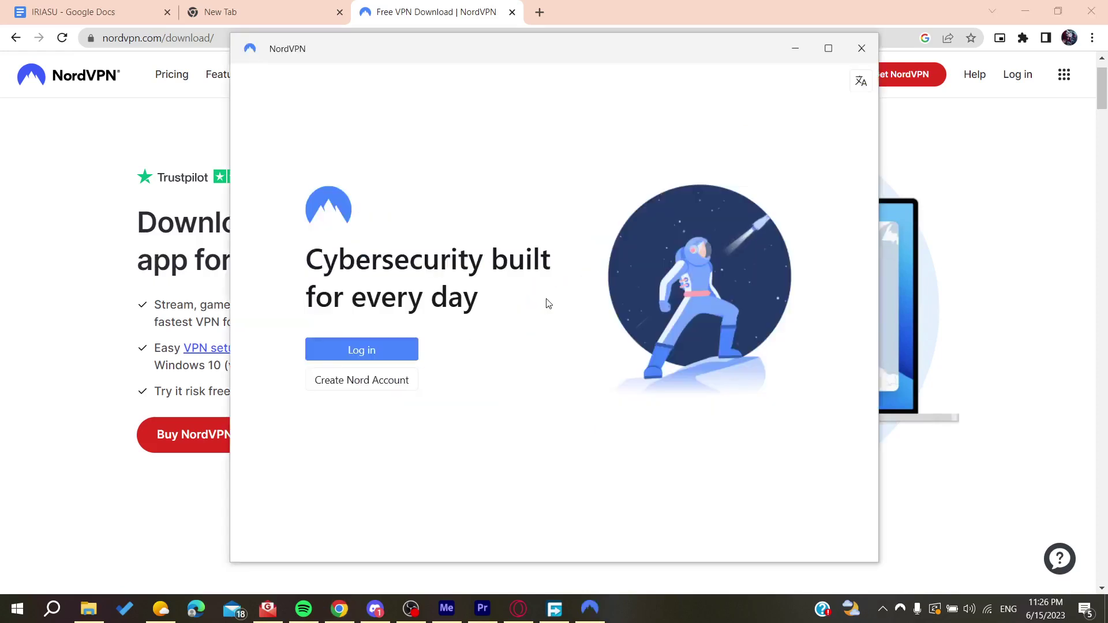
- Log in to the Nord account through Chrome, then maximize the NordVPN window
left_click(362, 351)
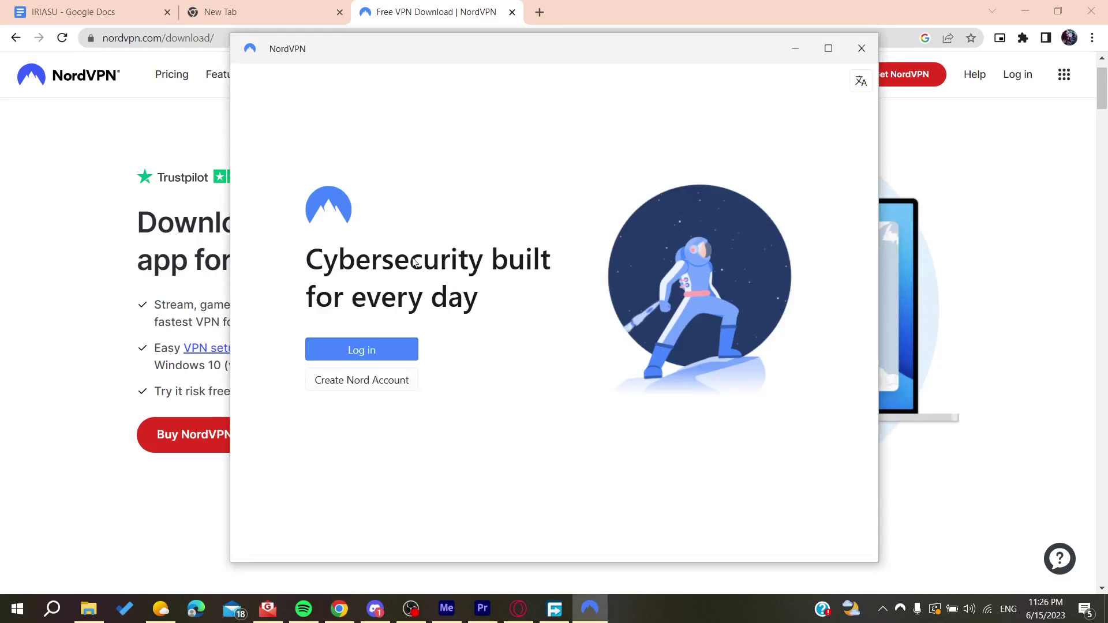
left_click(329, 448)
left_click(355, 379)
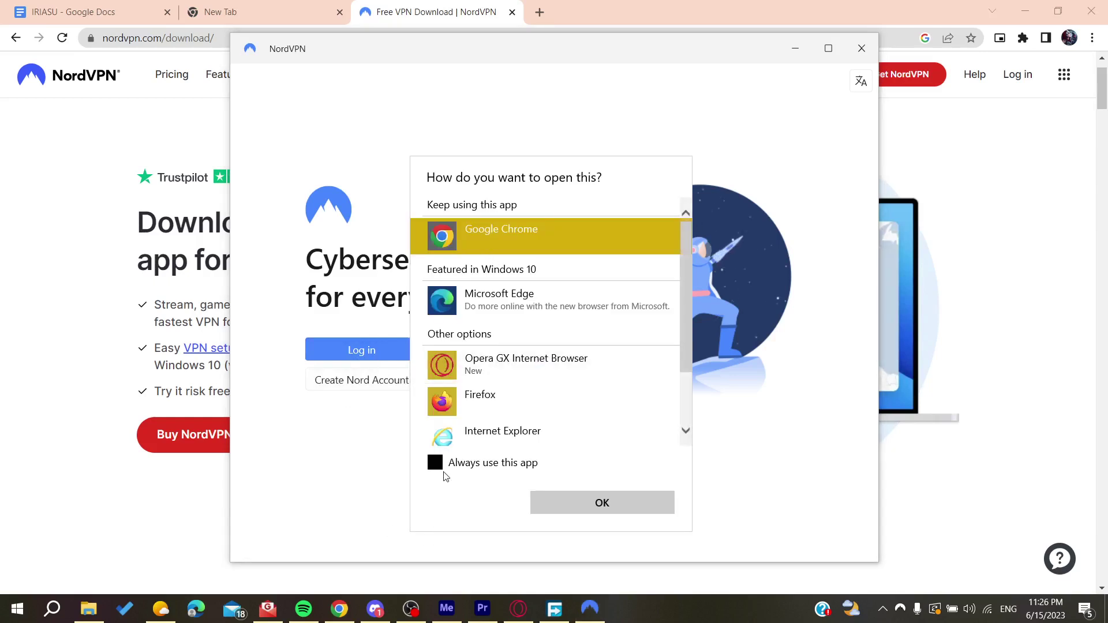
left_click(434, 463)
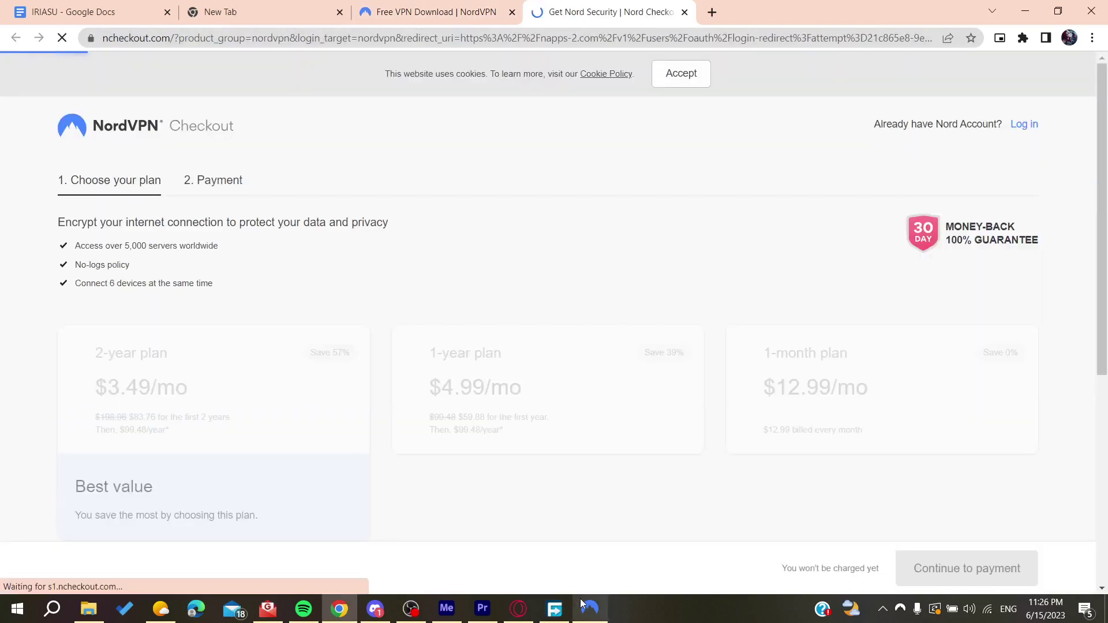
left_click(589, 608)
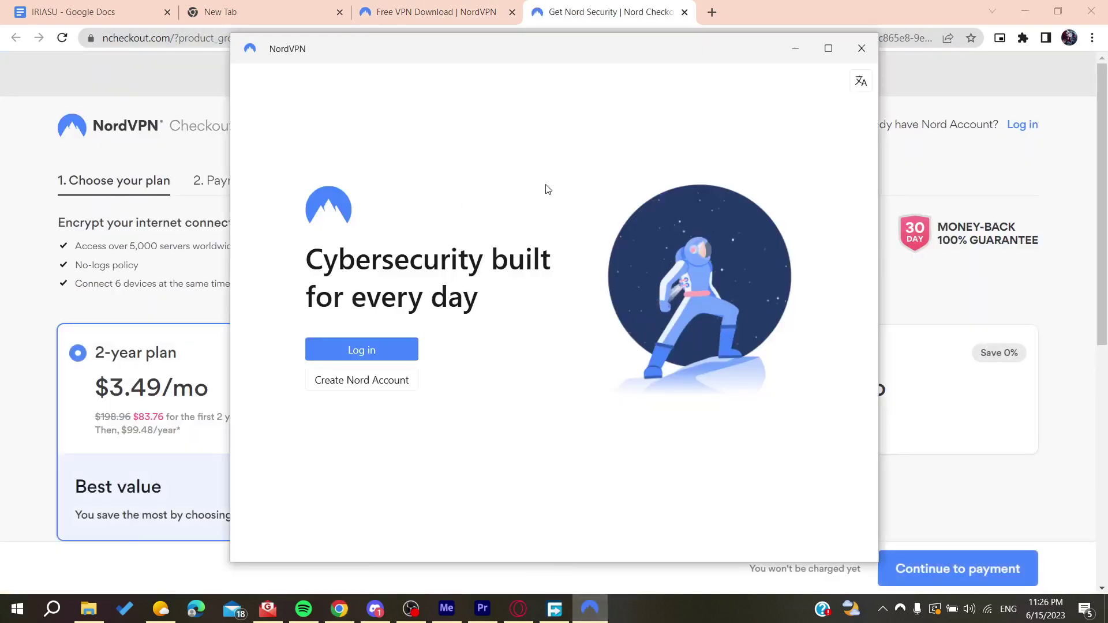
left_click(828, 48)
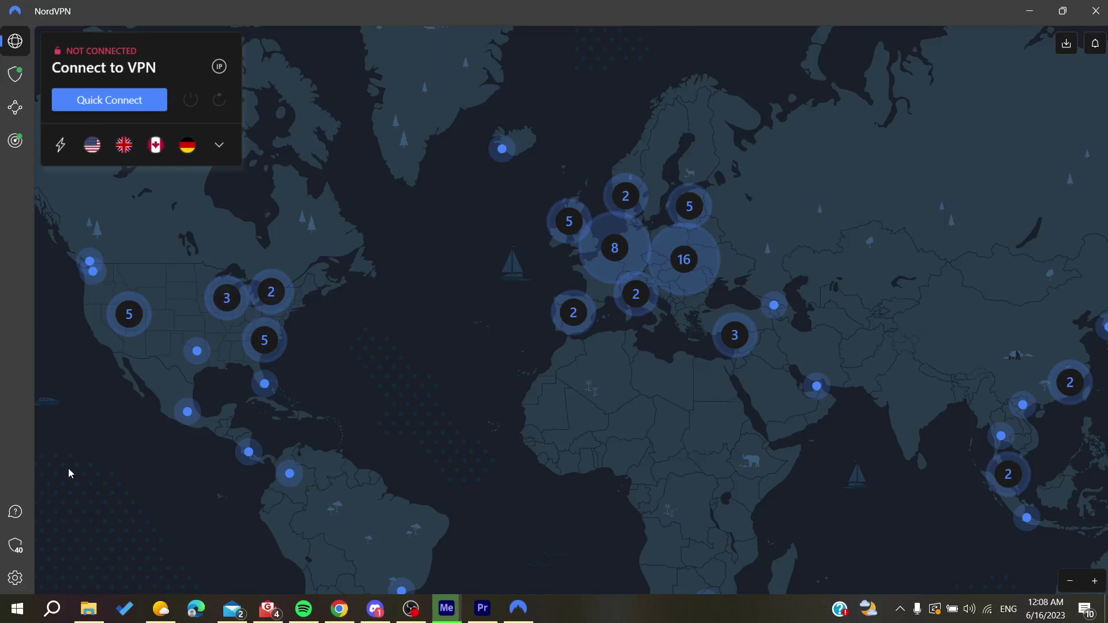
- Open the subscription (active until 7/15/2023) from Settings > Profile and choose Manage
left_click(14, 578)
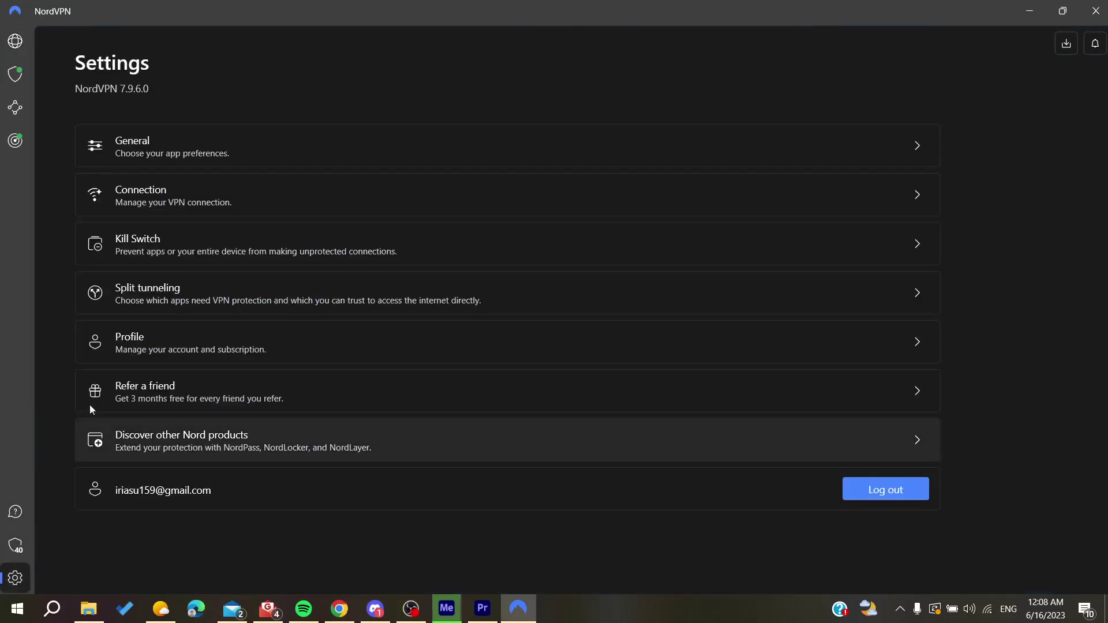
left_click(108, 341)
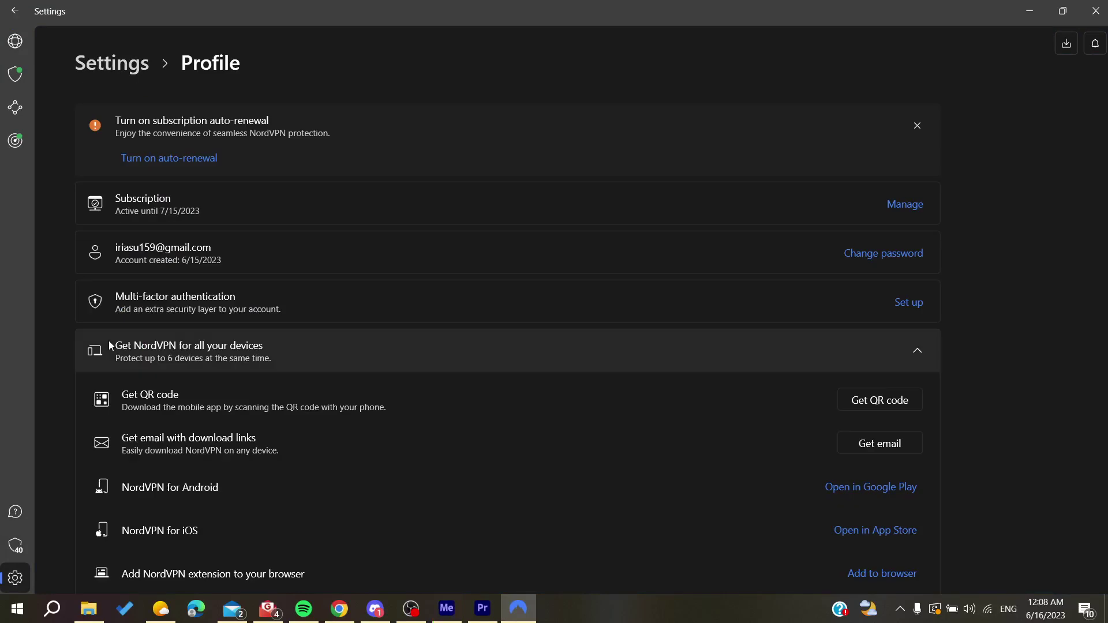
left_click(904, 205)
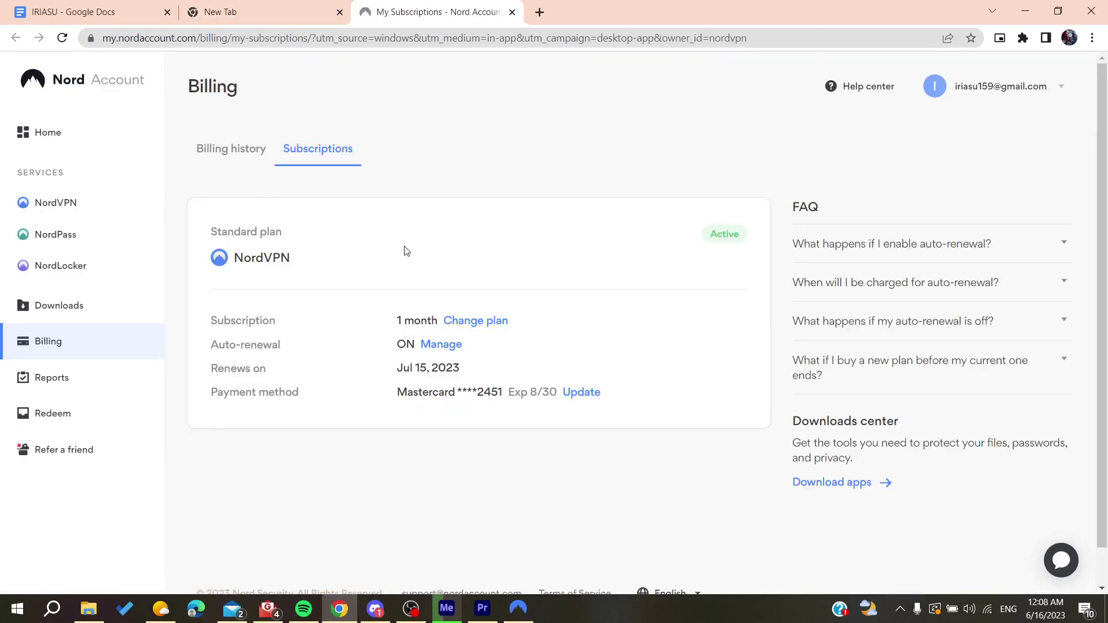
- Choose Manage next to 'Auto-renewal ON' on the Billing > Subscriptions page
left_click(441, 344)
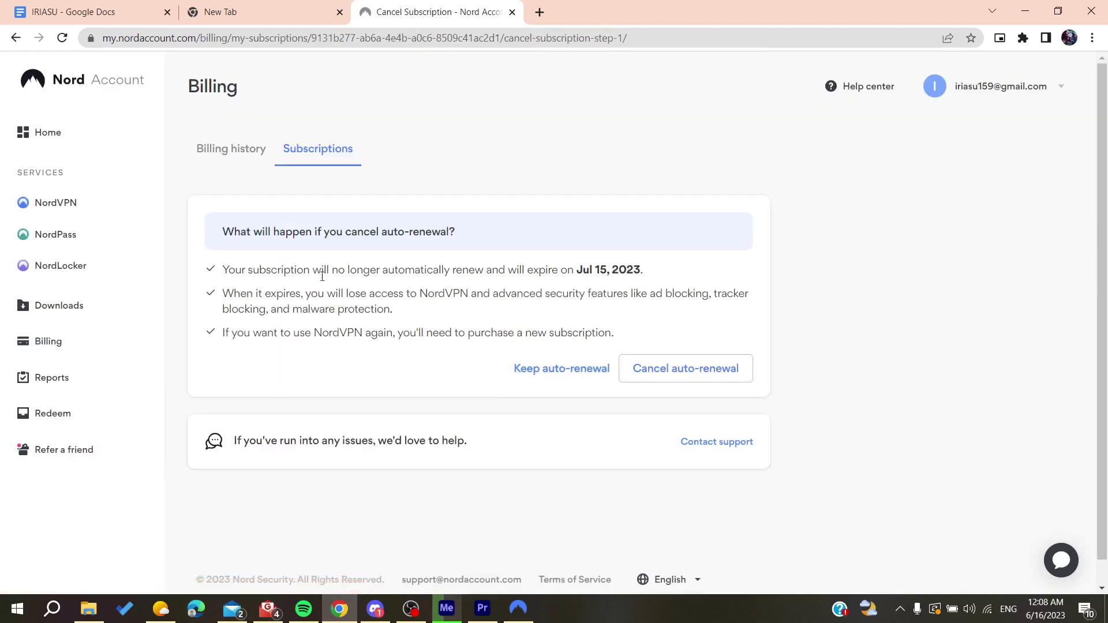